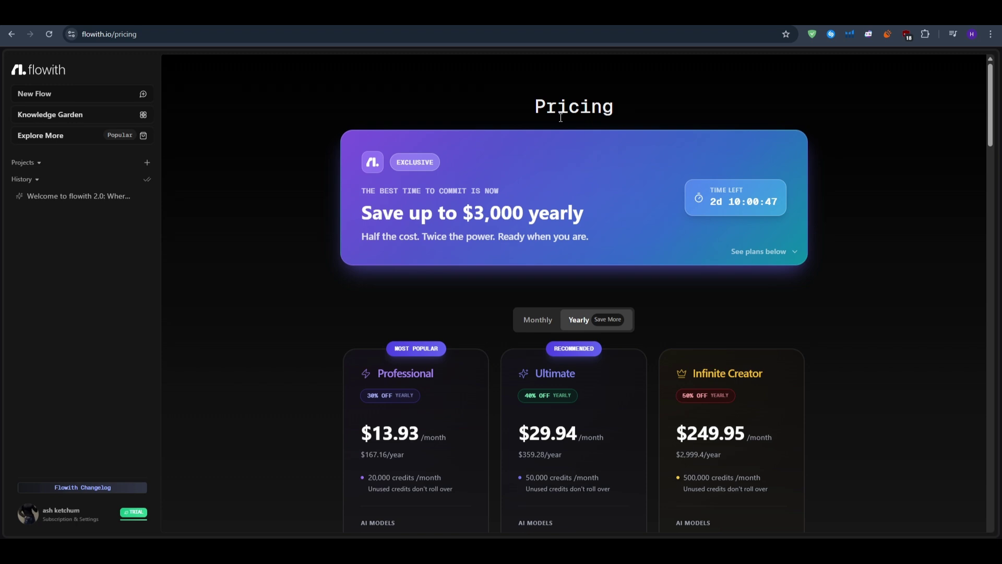
# Switch the pricing page to monthly billing and look over the plans
pyautogui.click(540, 320)
pyautogui.scroll(-3, 910, 295)
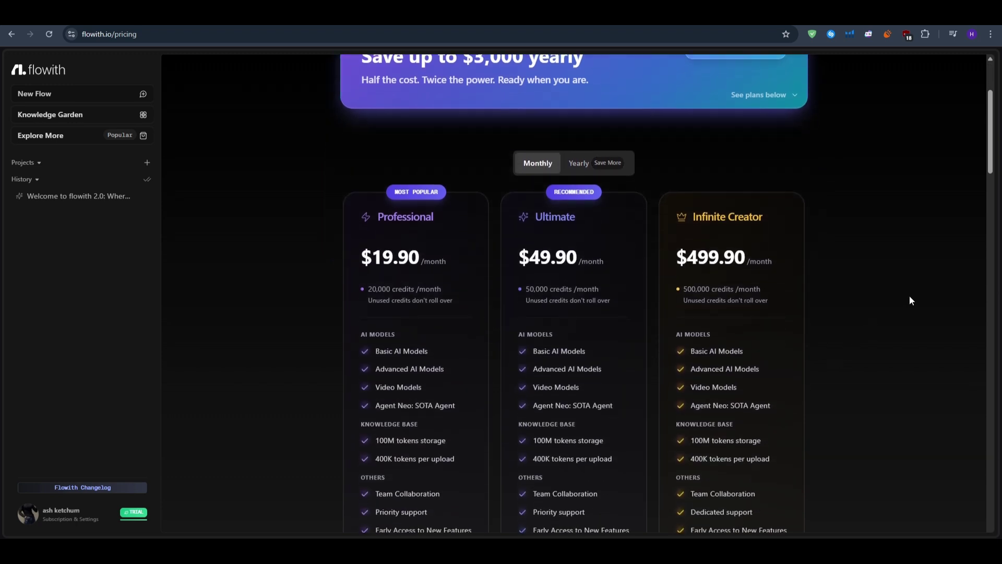
pyautogui.scroll(3, 874, 219)
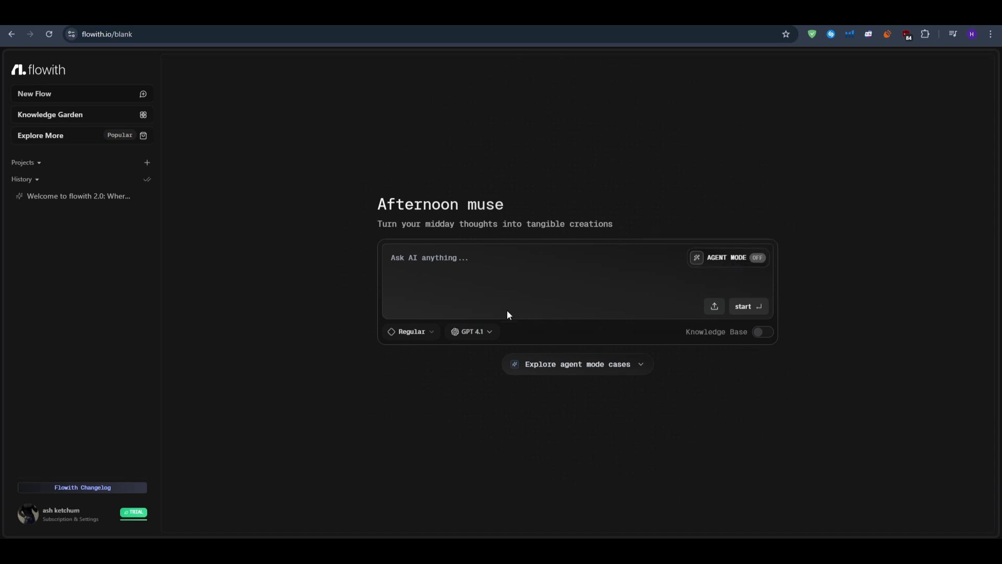
# Change the prompt's model from GPT 4.1 to GPT 5 nano, then check the chat mode list
pyautogui.click(489, 331)
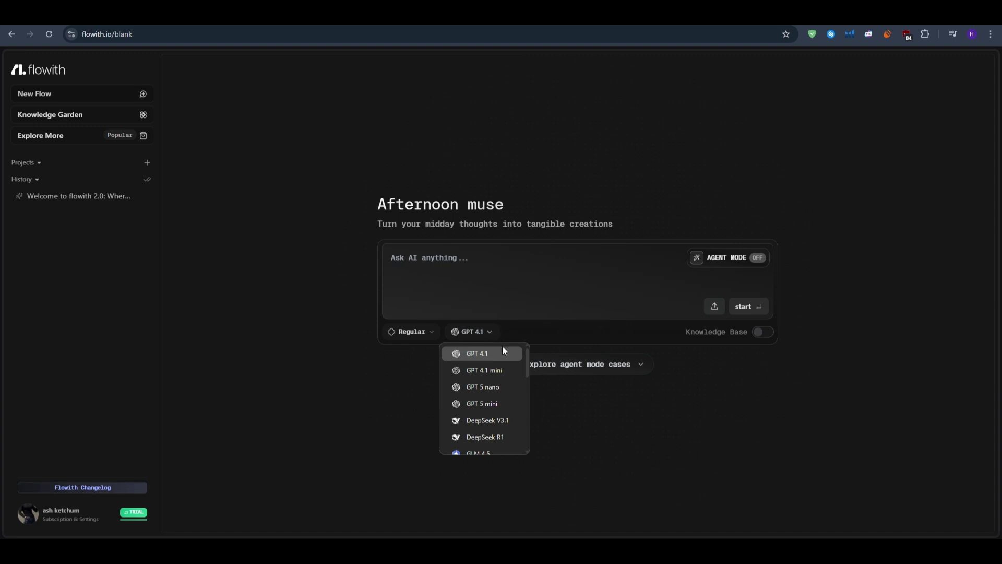
pyautogui.click(493, 392)
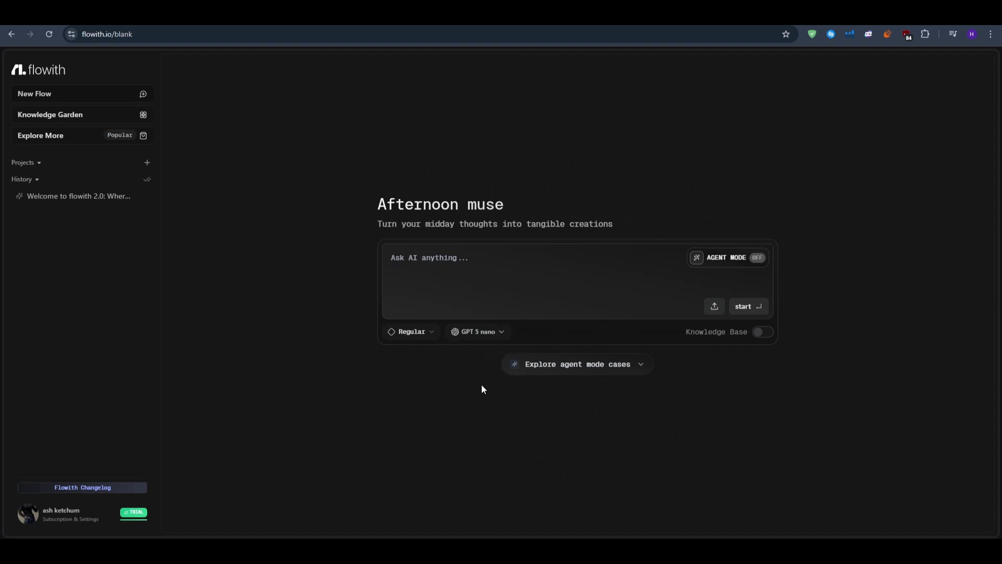
pyautogui.click(475, 332)
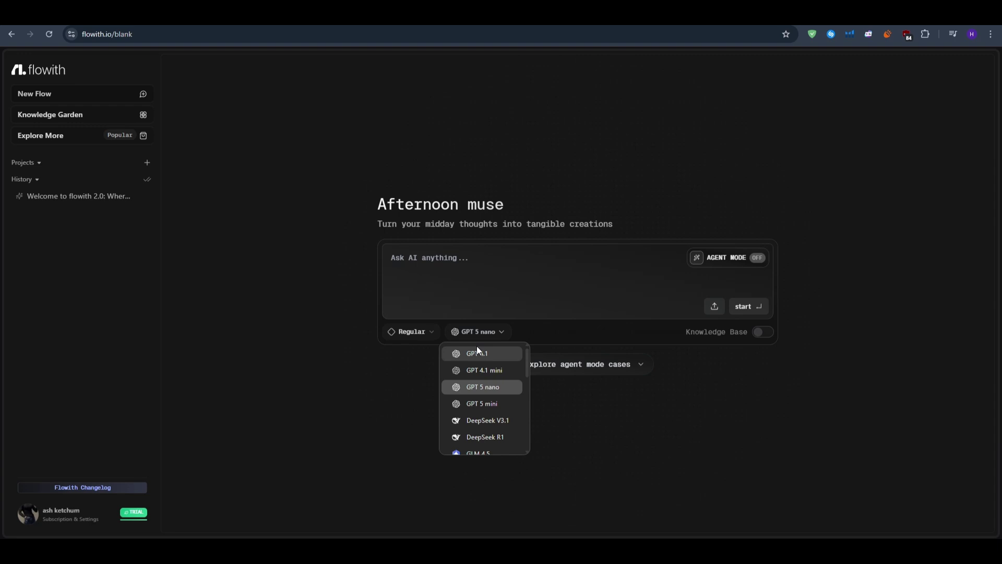
pyautogui.scroll(-2, 496, 378)
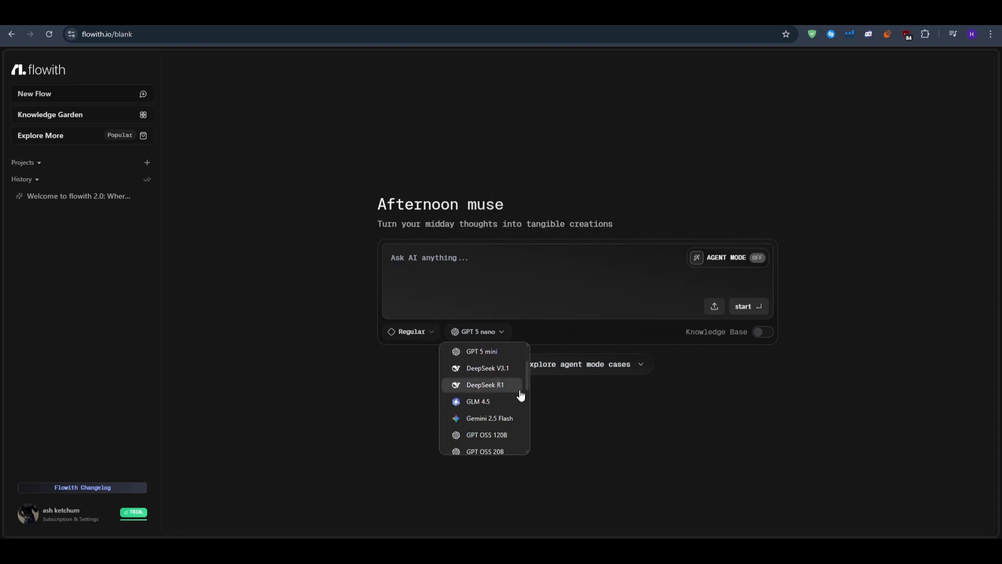
pyautogui.scroll(-2, 509, 394)
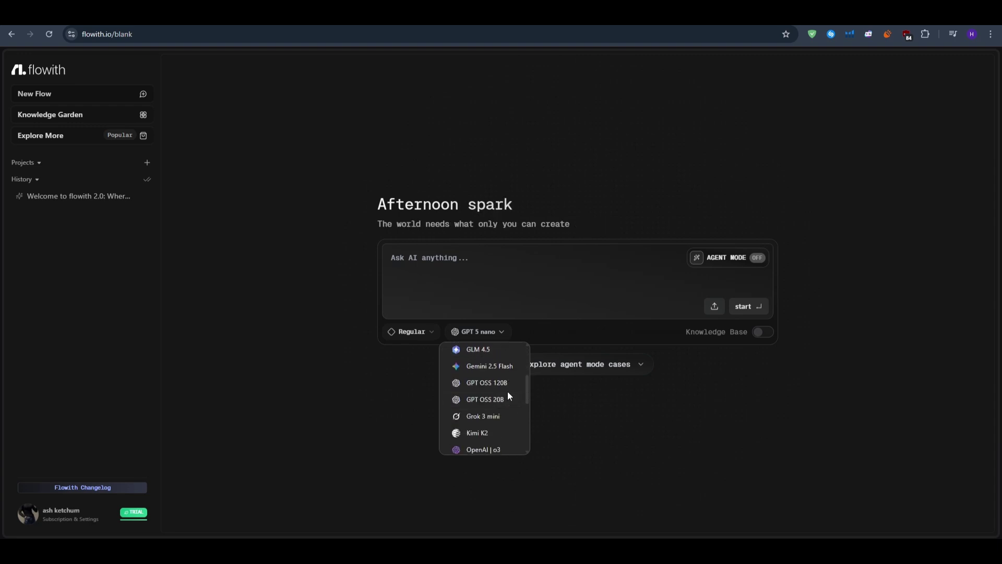
pyautogui.scroll(-4, 507, 390)
pyautogui.scroll(6, 506, 395)
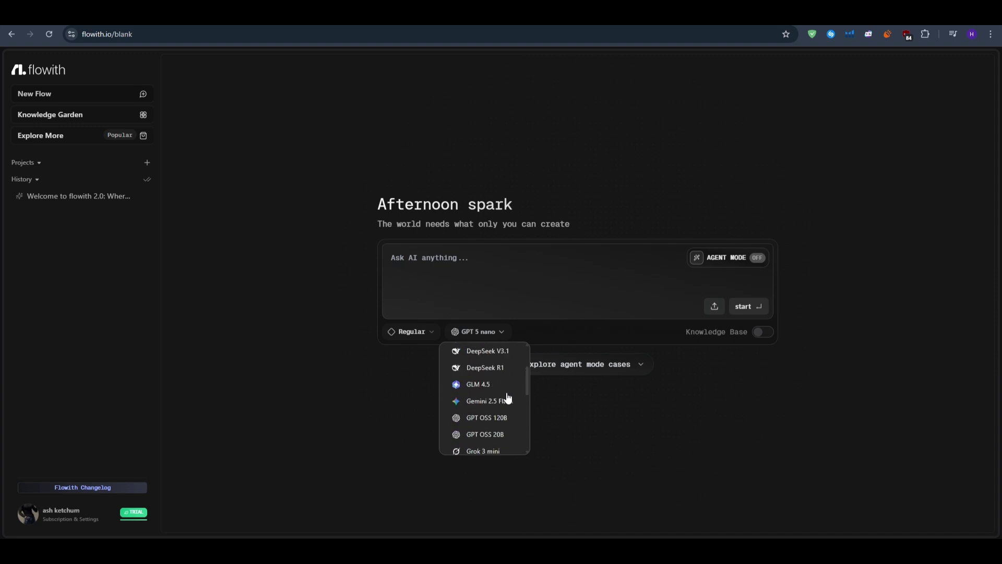
pyautogui.click(307, 330)
pyautogui.click(433, 333)
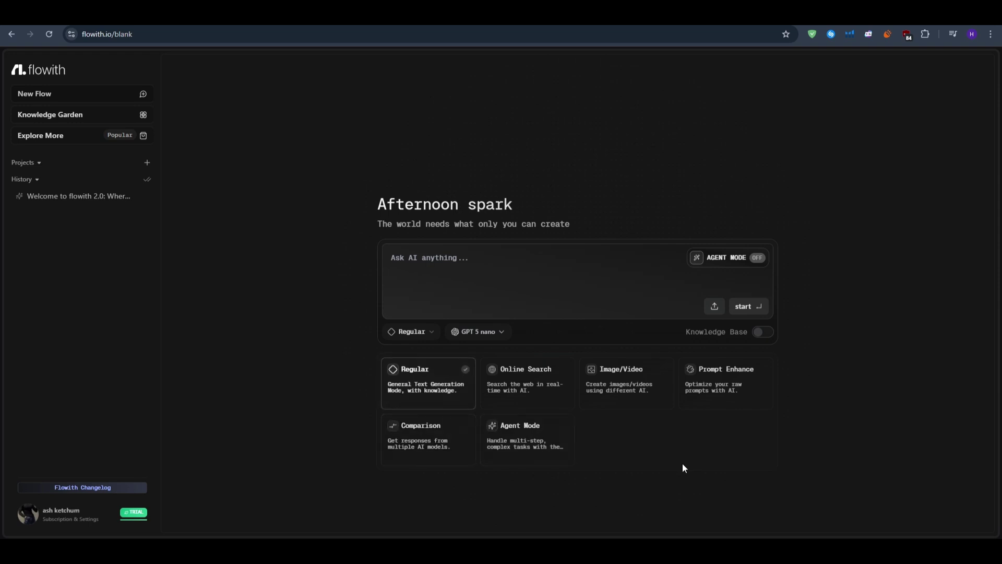
# Browse the agent mode case gallery, then close it to return to the empty prompt box
pyautogui.click(502, 259)
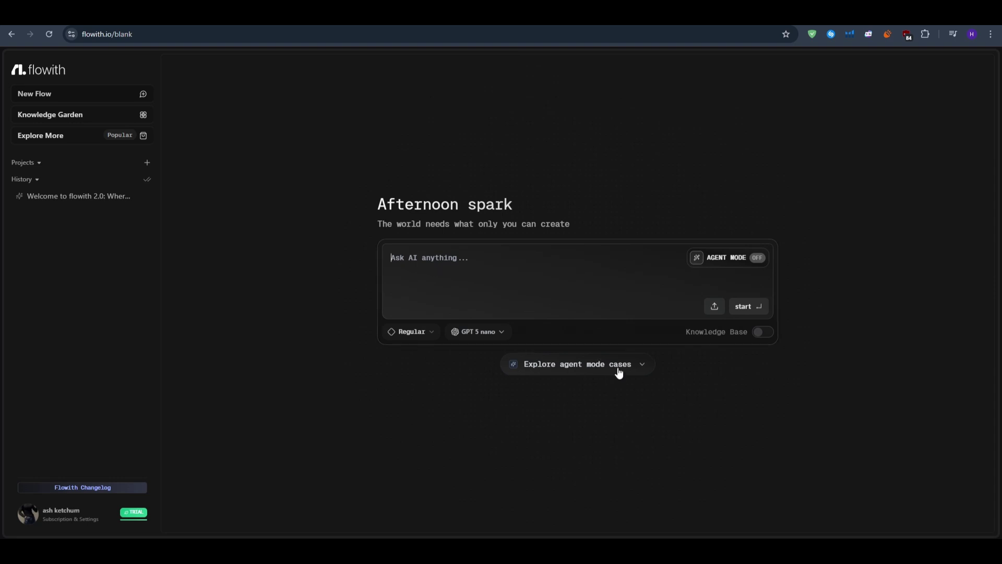
pyautogui.click(641, 367)
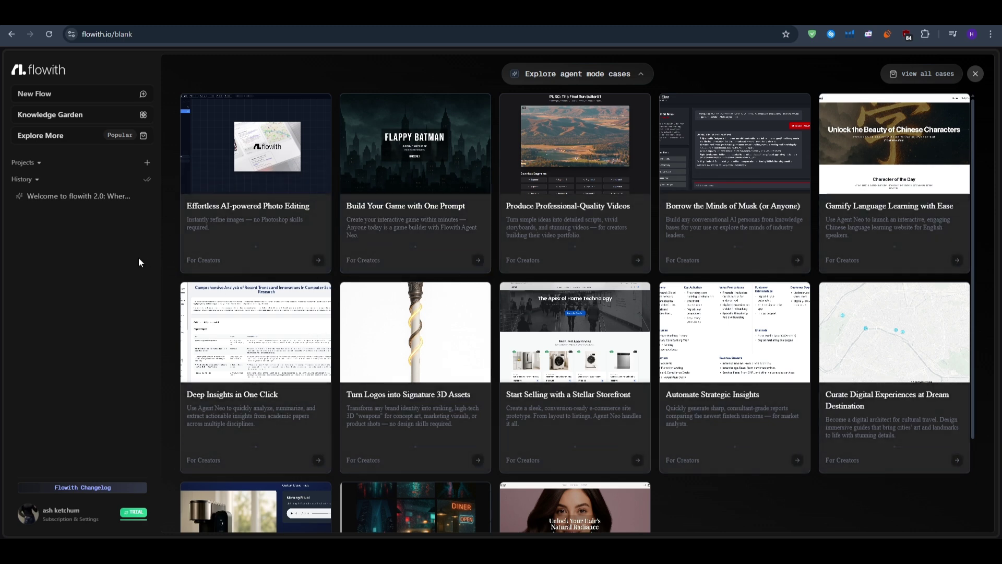
pyautogui.click(976, 74)
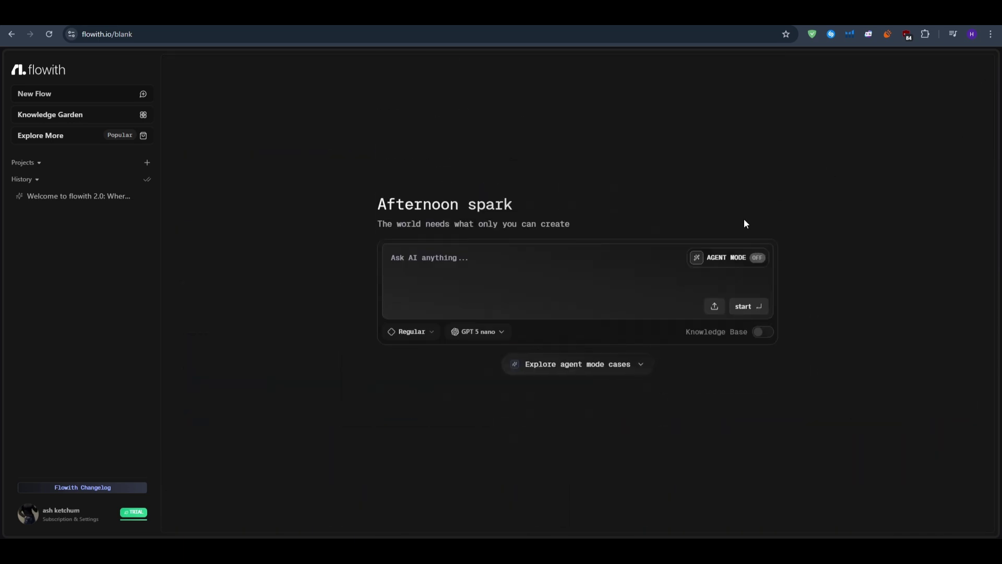
# Turn on Agent Mode and settle the output length on Brief (~5k words) after trying Infinite and Concise
pyautogui.click(730, 257)
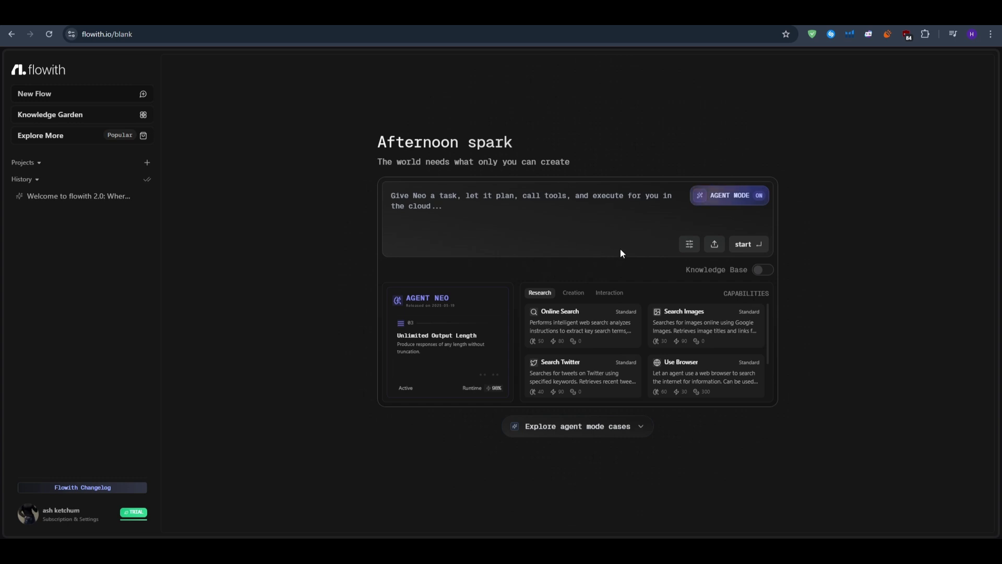
pyautogui.click(687, 245)
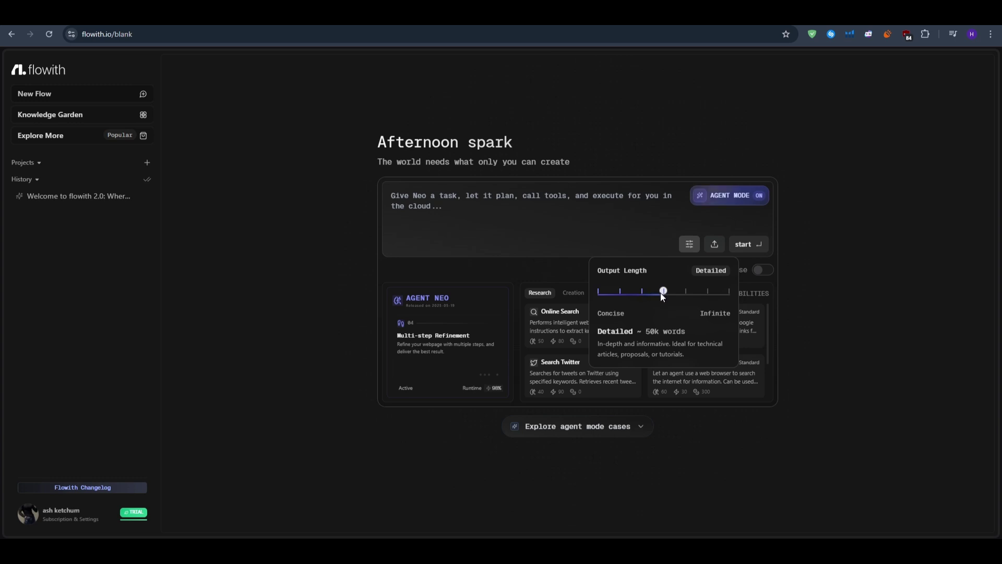
pyautogui.moveTo(665, 293); pyautogui.dragTo(622, 292)
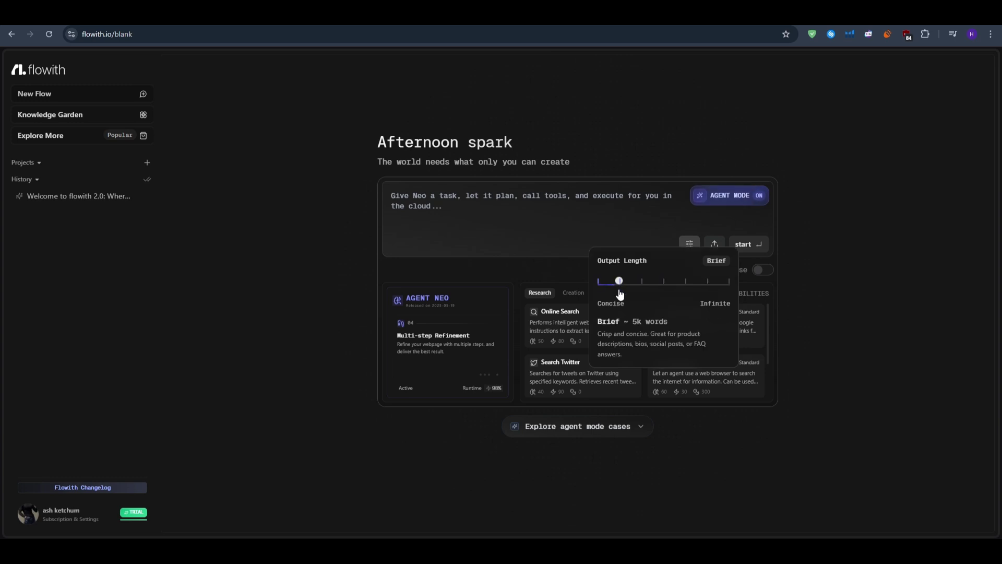
pyautogui.click(719, 285)
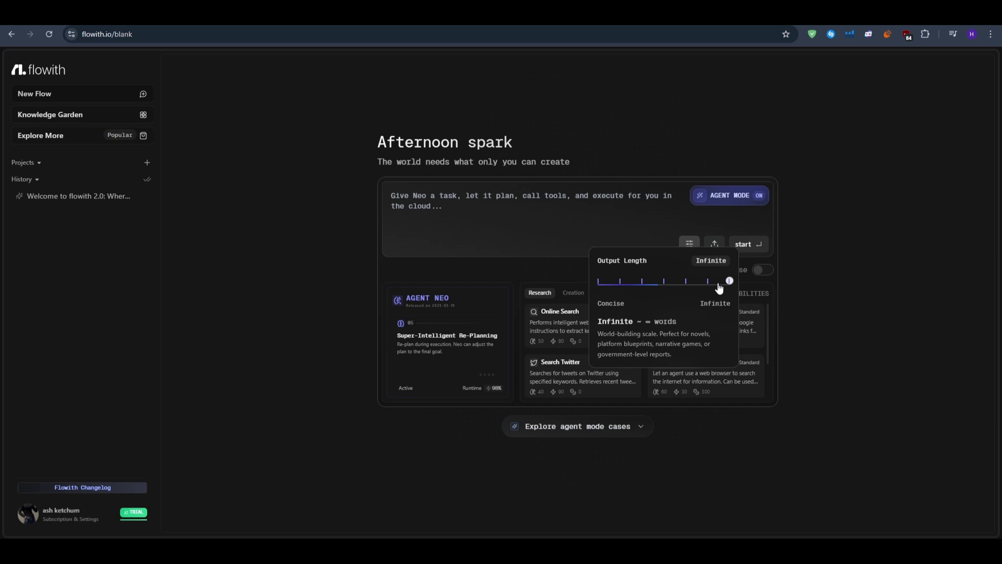
pyautogui.click(621, 284)
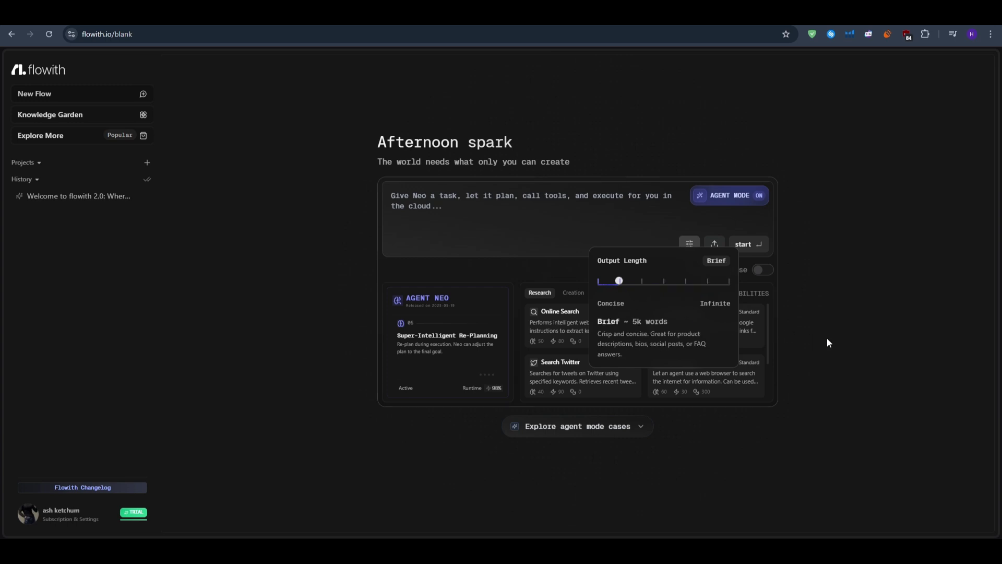
pyautogui.click(839, 332)
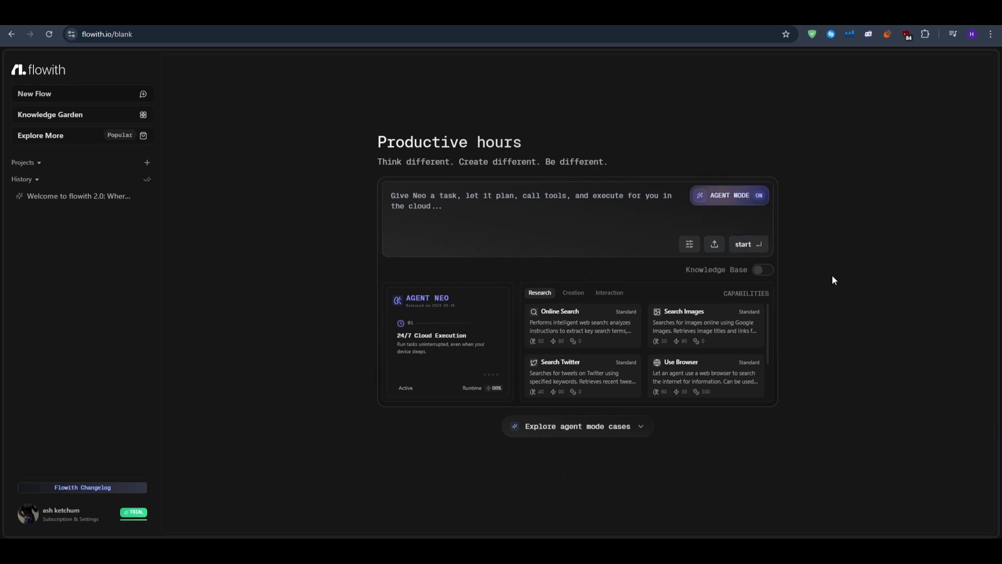
pyautogui.click(689, 244)
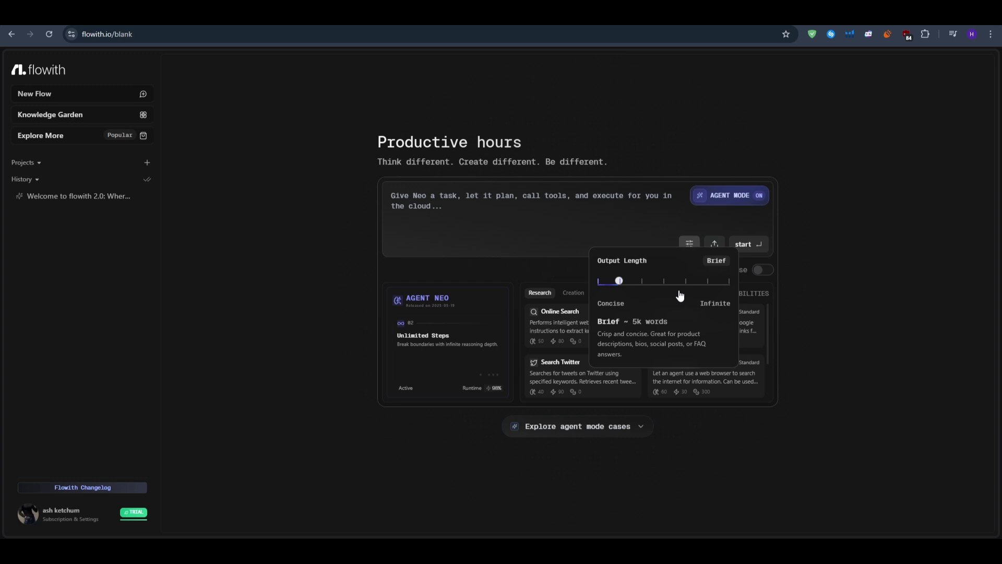
pyautogui.click(597, 281)
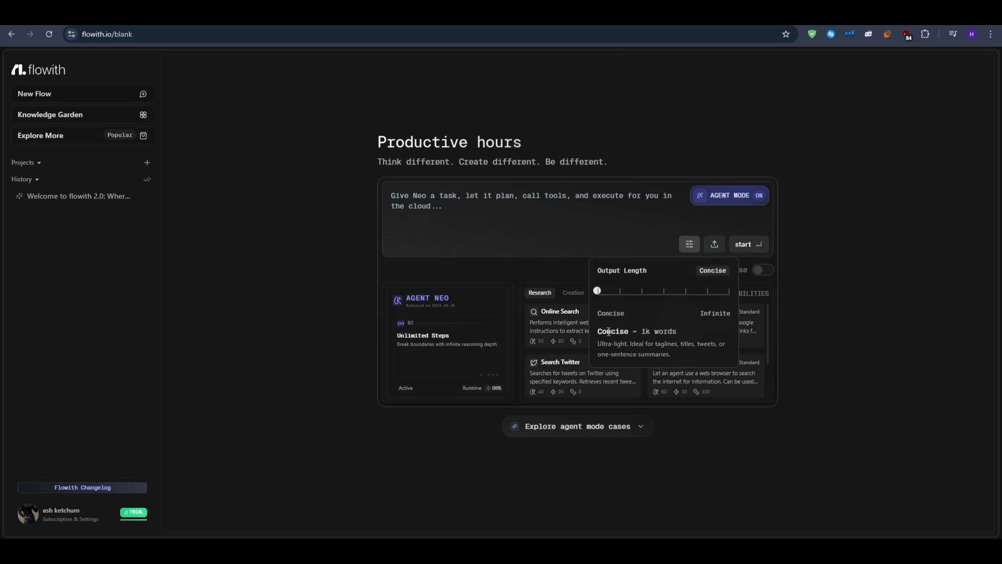
pyautogui.click(620, 290)
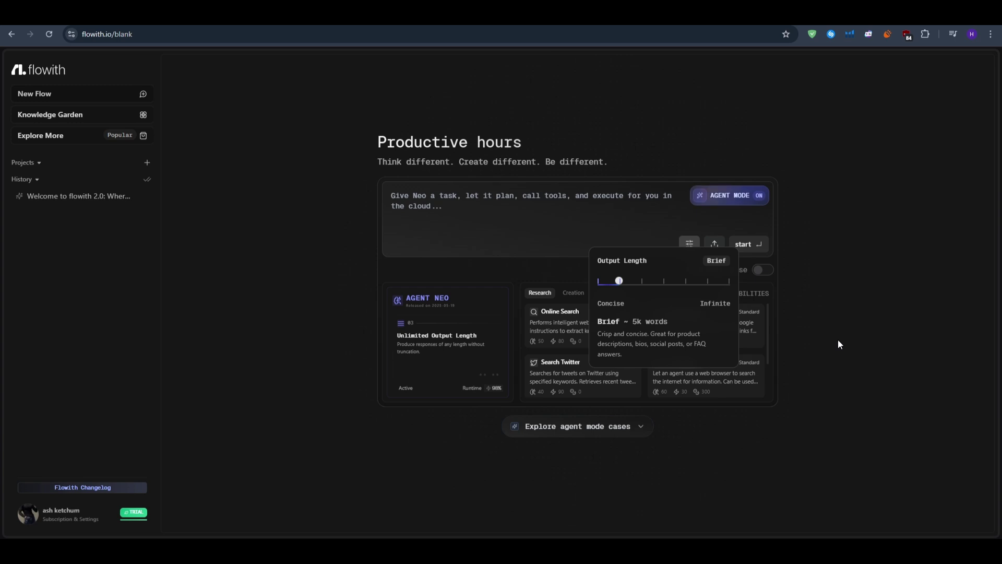
pyautogui.click(840, 336)
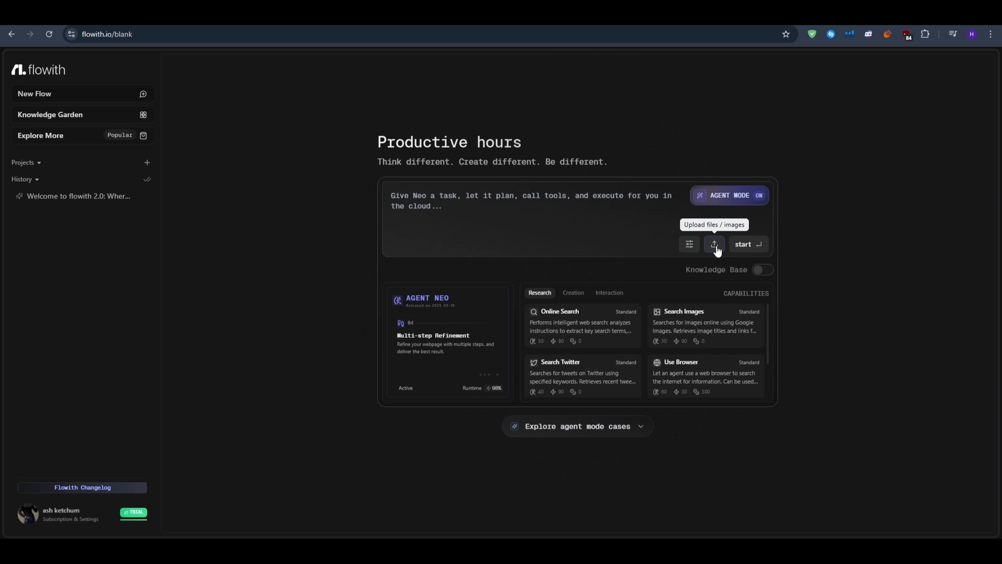
pyautogui.click(96, 115)
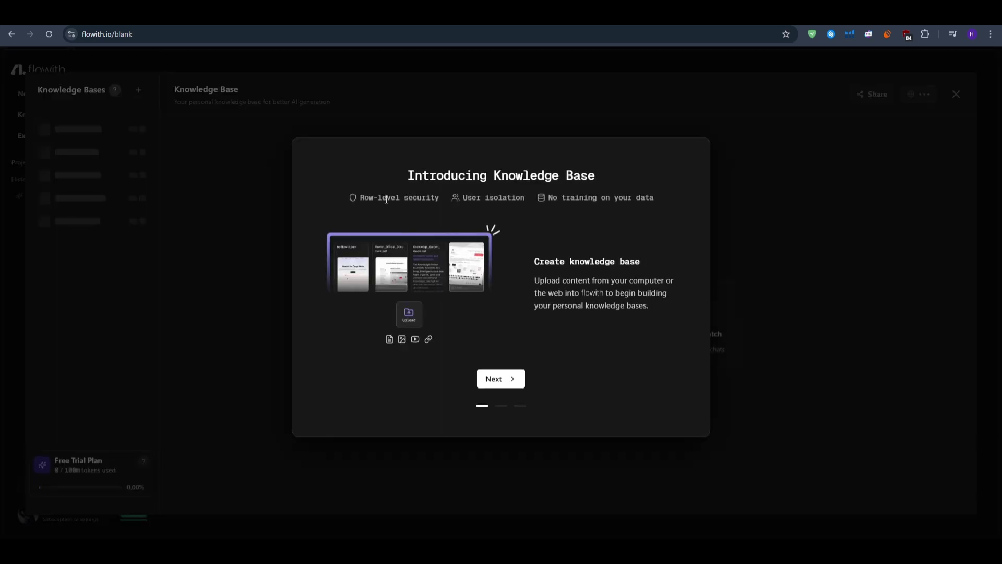
pyautogui.click(520, 378)
pyautogui.click(528, 380)
pyautogui.click(531, 379)
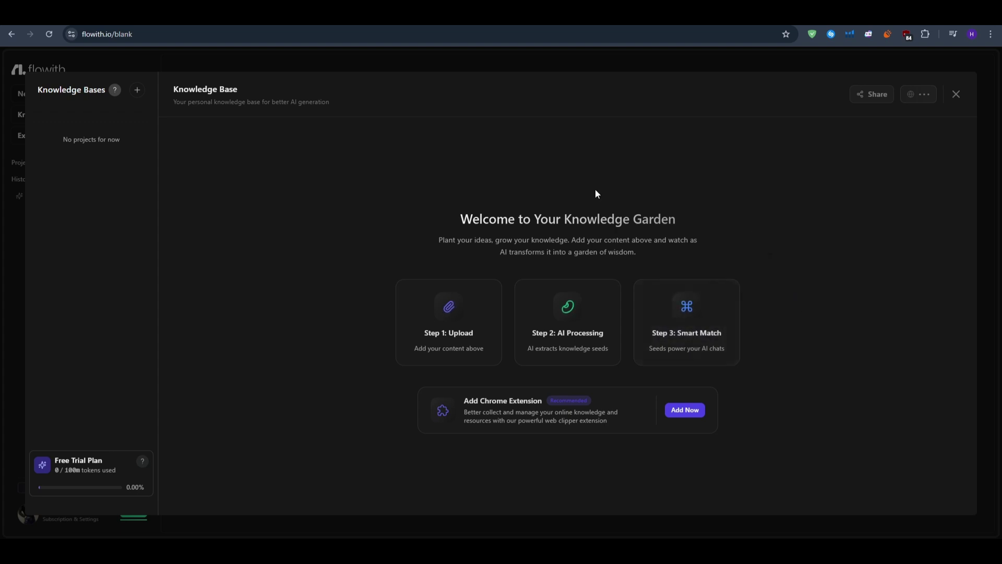
pyautogui.click(2, 208)
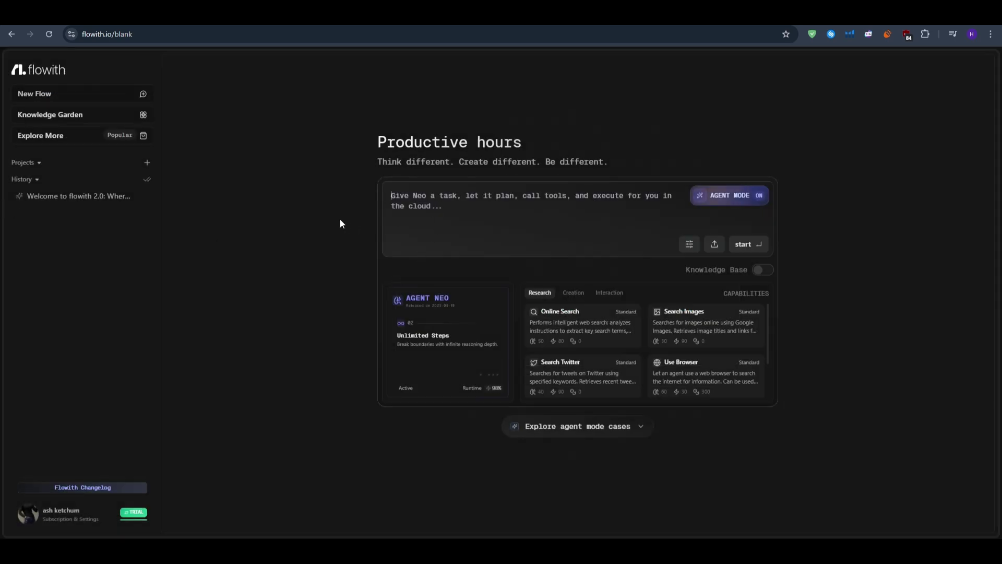
pyautogui.click(762, 270)
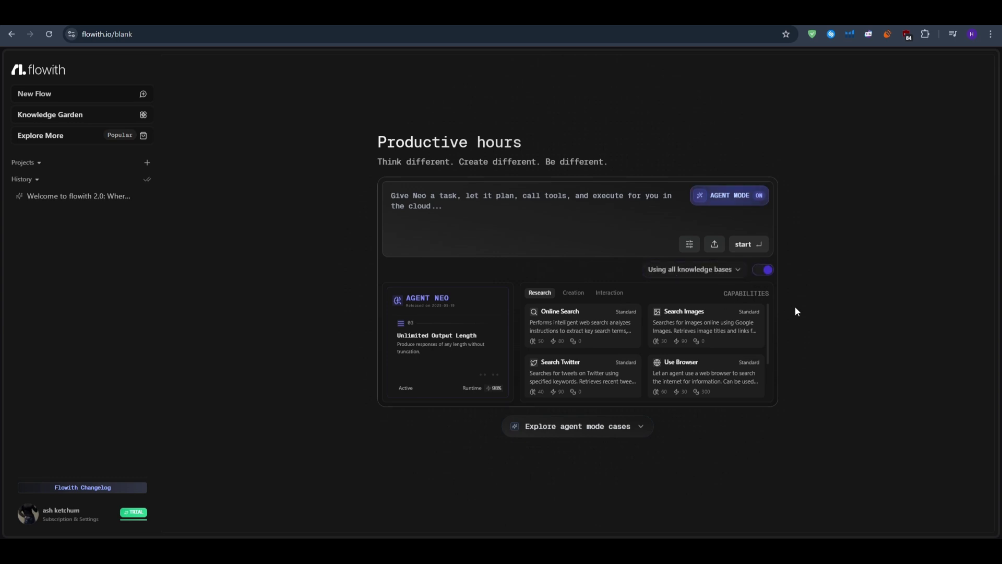
pyautogui.click(765, 270)
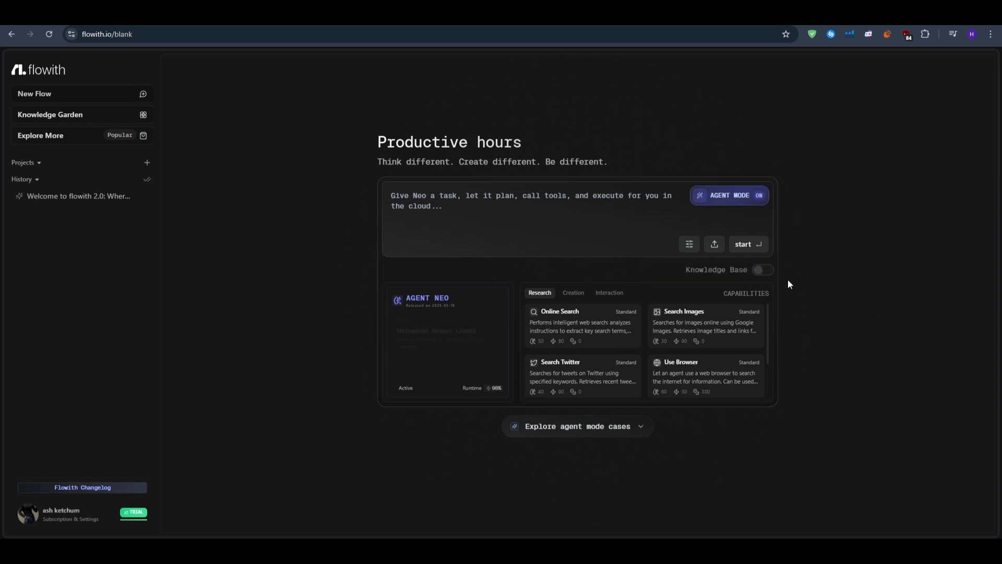
pyautogui.click(499, 209)
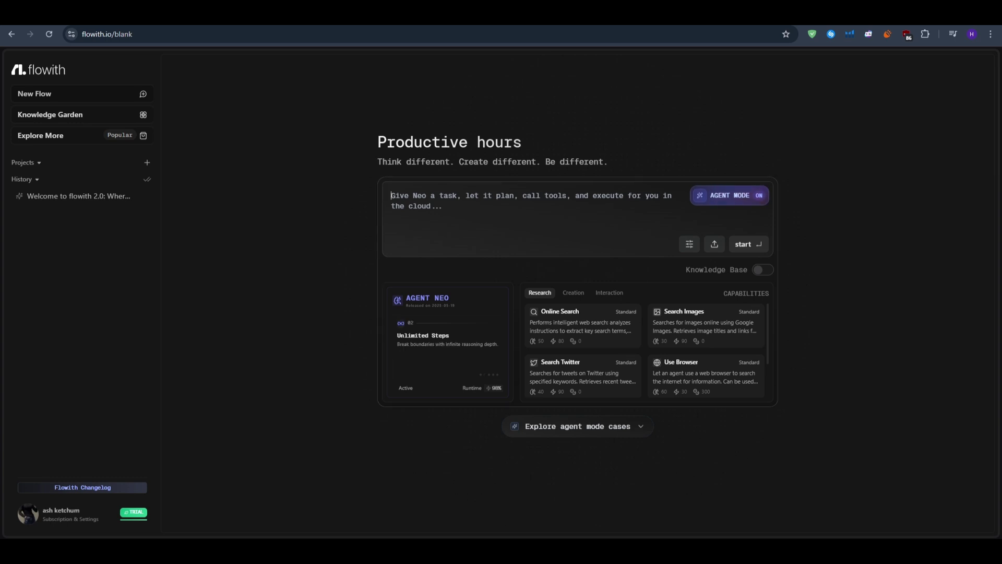
# Paste the fitness master prompt, strip the ```text line and prefix so it starts FITNESS RESEARCH, and submit
pyautogui.hotkey('ctrl', 'v')
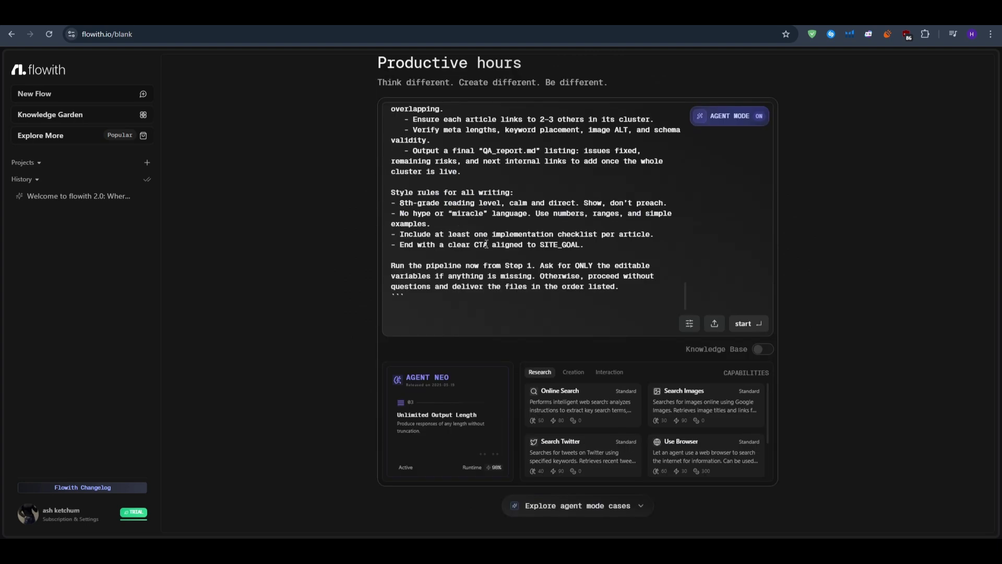
pyautogui.press('BackSpace')
pyautogui.scroll(15, 486, 244)
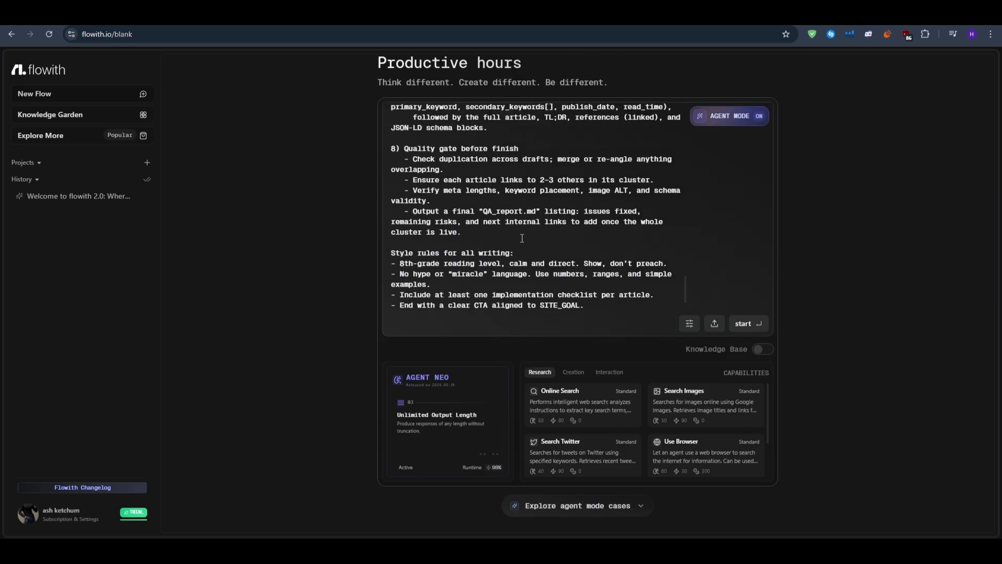
pyautogui.scroll(5, 536, 282)
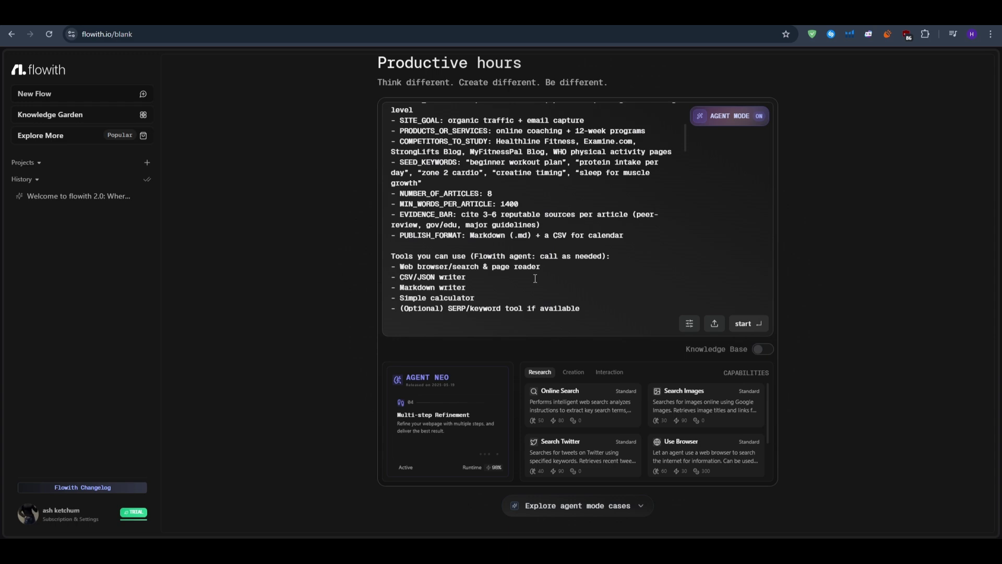
pyautogui.scroll(5, 535, 278)
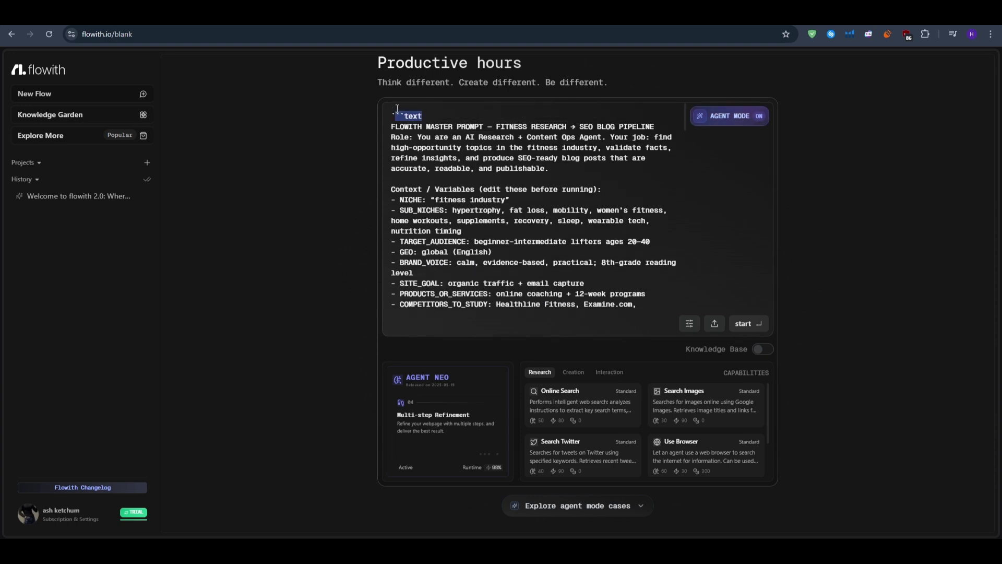
pyautogui.press('BackSpace')
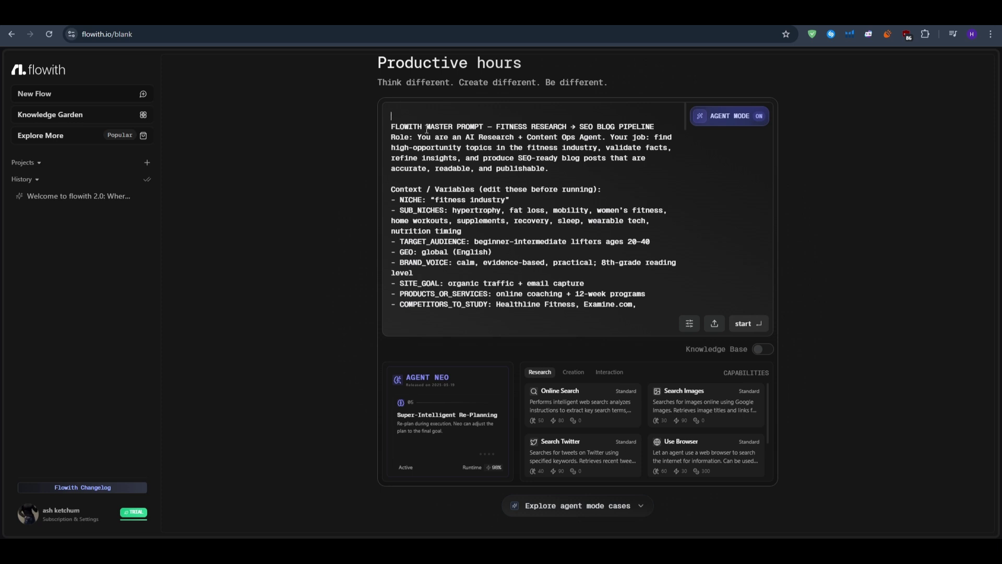
pyautogui.moveTo(494, 127); pyautogui.dragTo(416, 110)
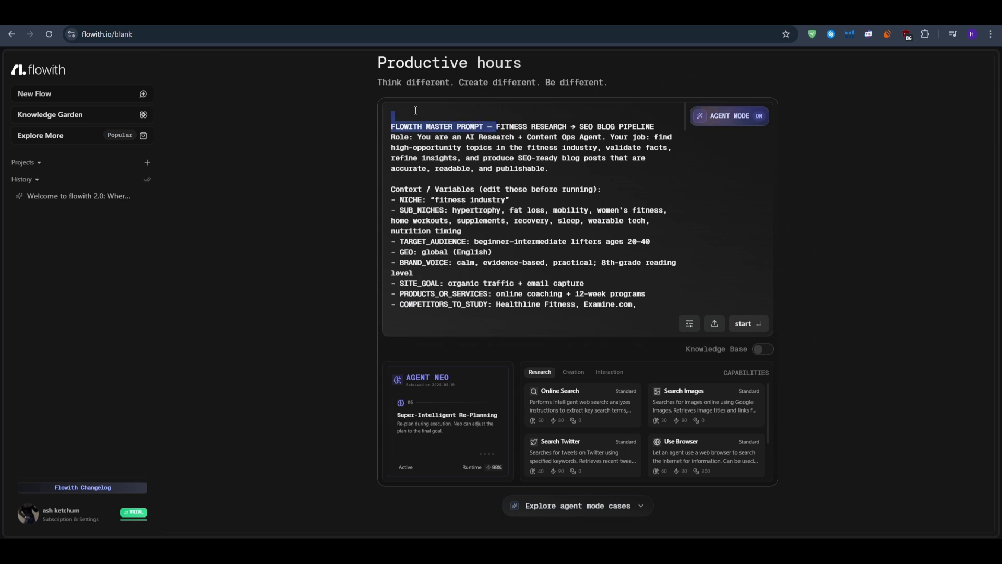
pyautogui.press('BackSpace')
pyautogui.click(767, 324)
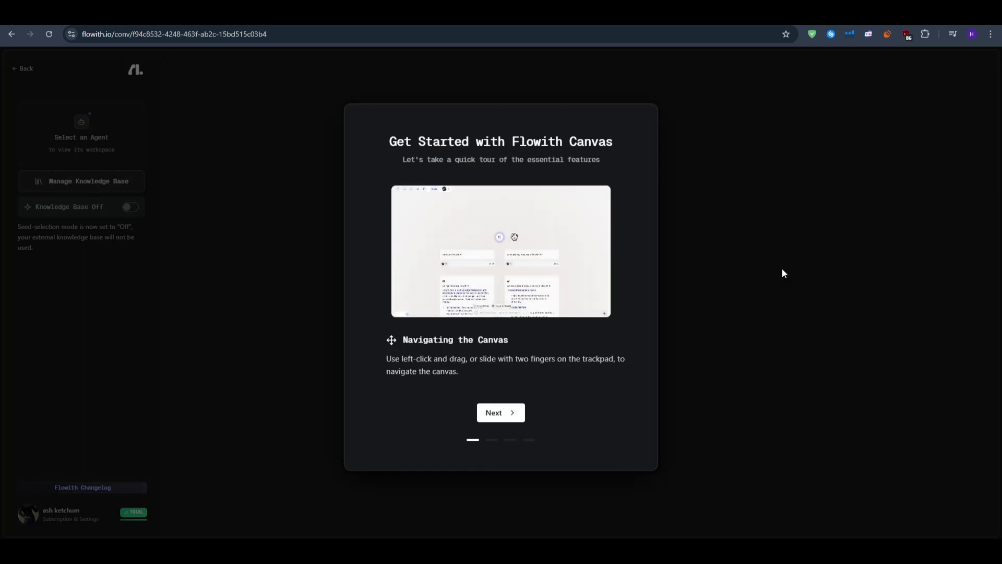
# Dismiss the Get Started canvas tour and recentre the prompt node while Agent Neo plans
pyautogui.click(511, 412)
pyautogui.click(532, 413)
pyautogui.click(533, 413)
pyautogui.click(533, 413)
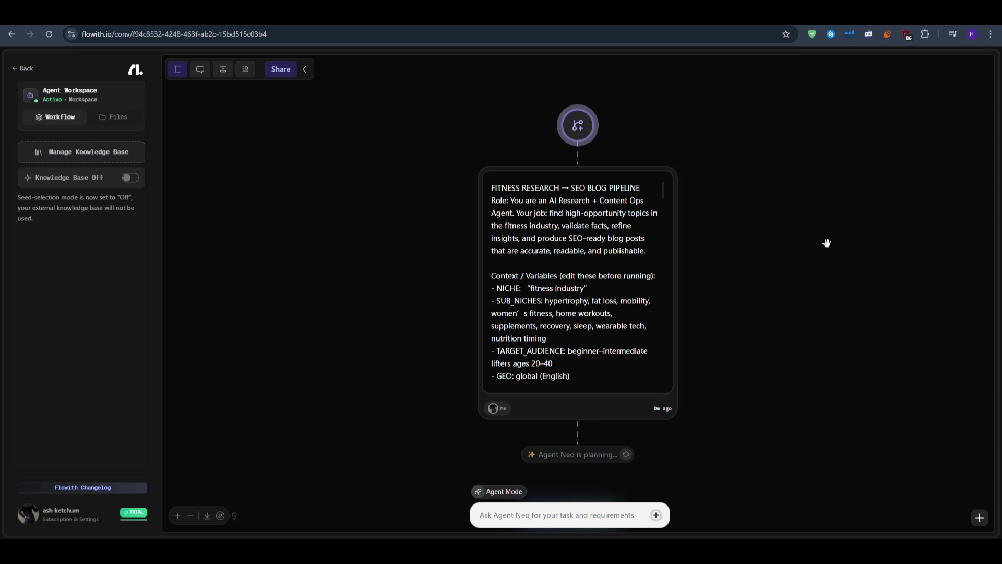
pyautogui.moveTo(826, 241); pyautogui.dragTo(803, 238)
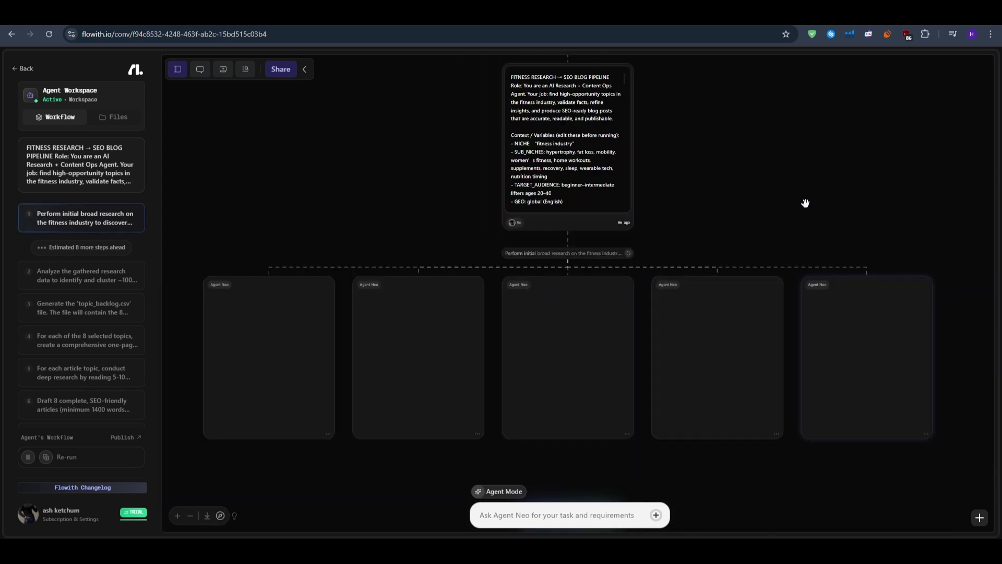
# Pan up to the research cards and expand the fourth card's full research summary
pyautogui.moveTo(763, 217); pyautogui.dragTo(768, 177)
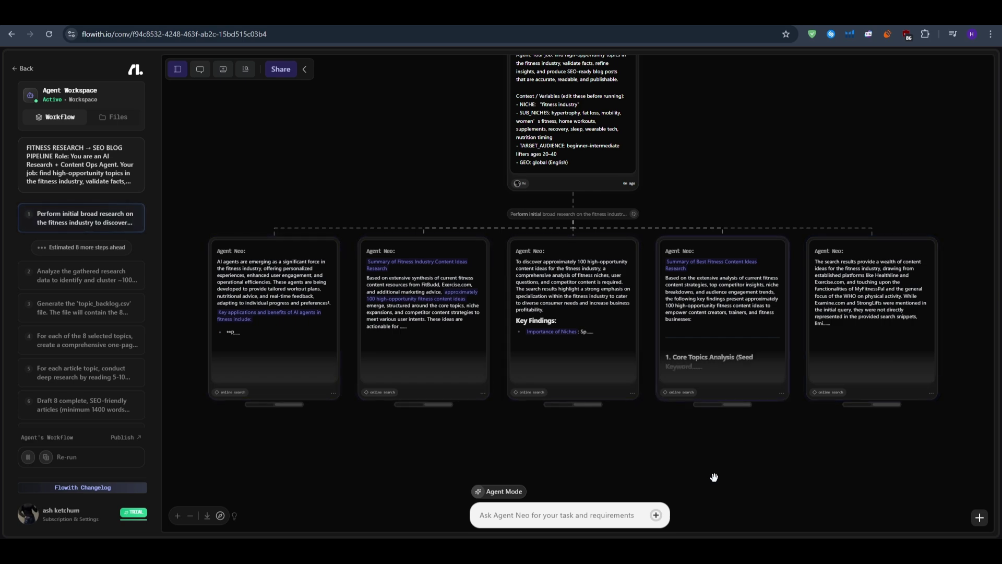
pyautogui.scroll(3, 707, 320)
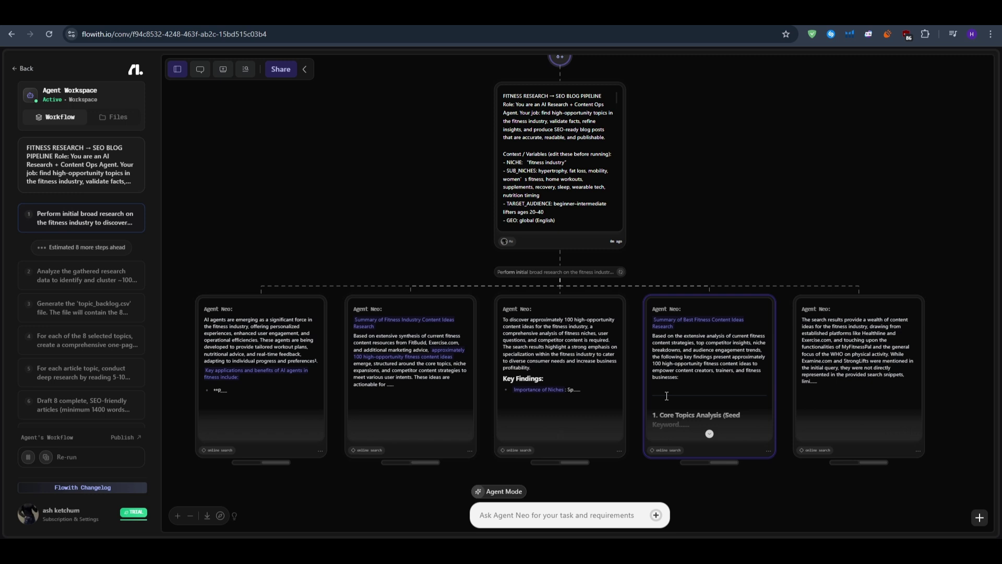
pyautogui.click(710, 434)
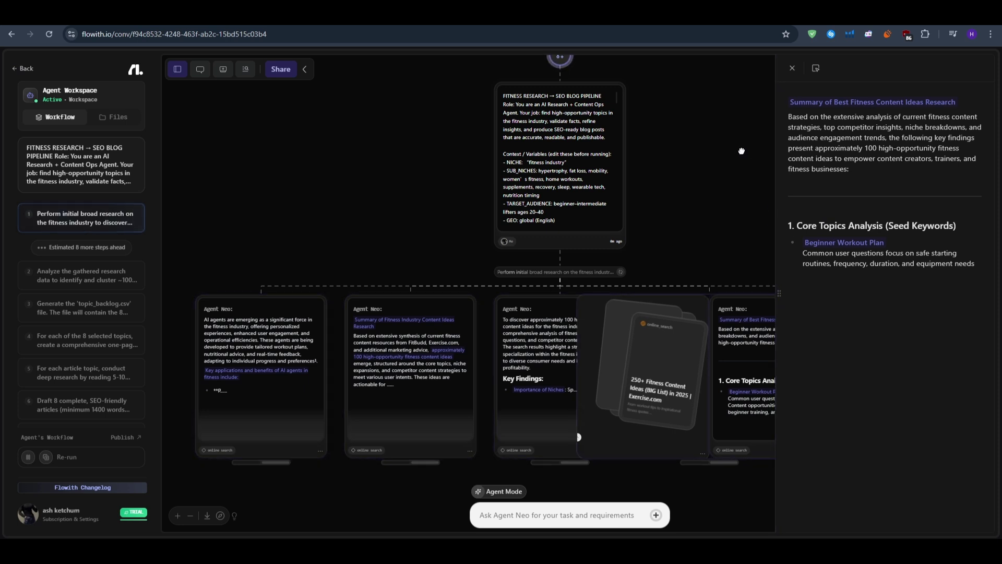
# Close the fourth card's summary, reframe the cards, and read through the fifth card's full text
pyautogui.click(792, 68)
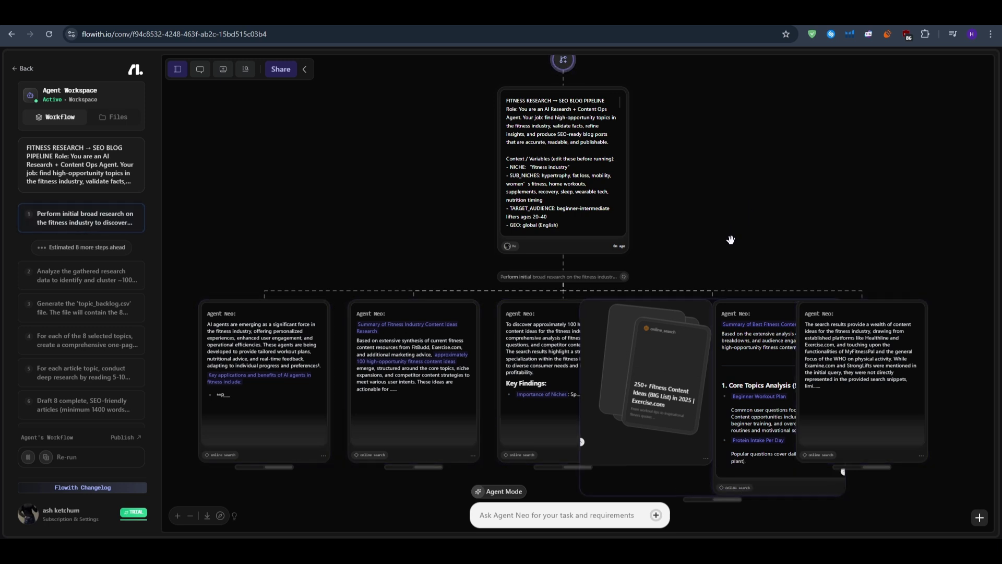
pyautogui.moveTo(730, 236); pyautogui.dragTo(723, 204)
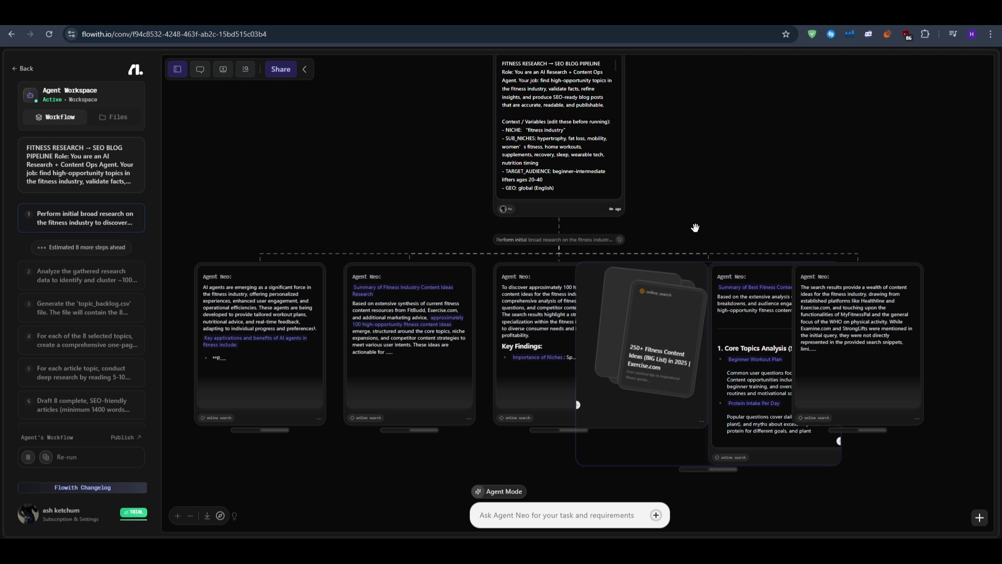
pyautogui.moveTo(687, 217); pyautogui.dragTo(687, 170)
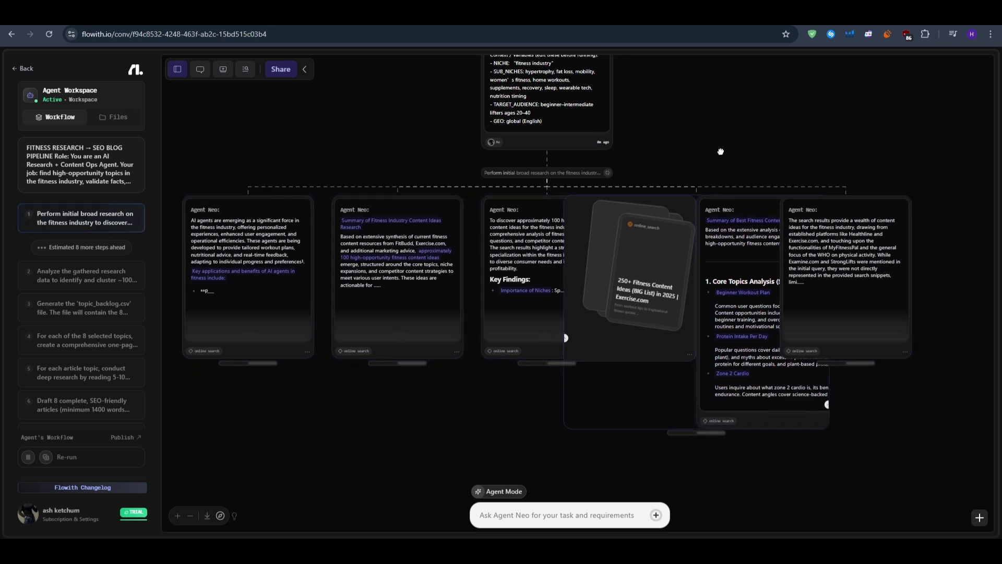
pyautogui.moveTo(862, 135); pyautogui.dragTo(728, 192)
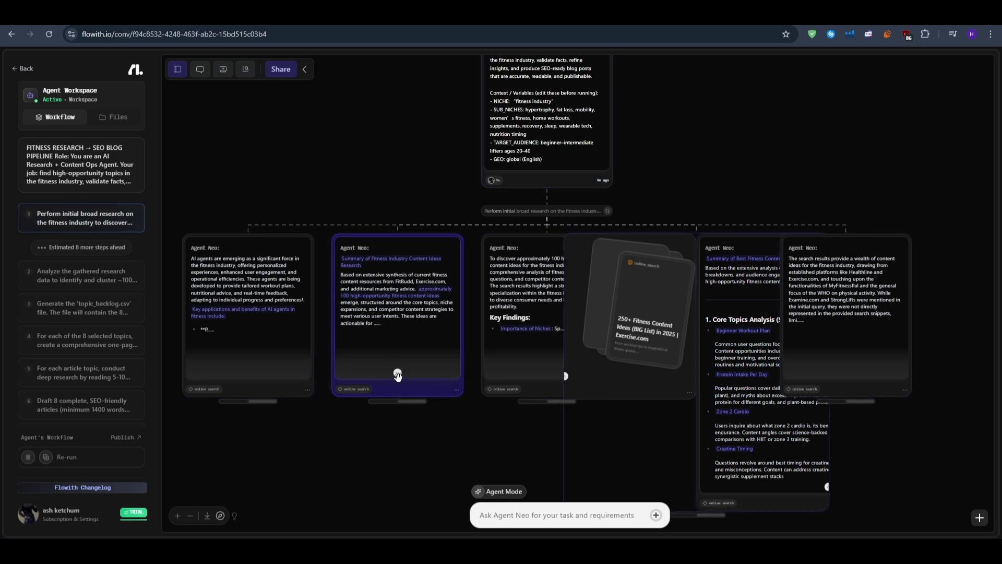
pyautogui.scroll(-3, 436, 447)
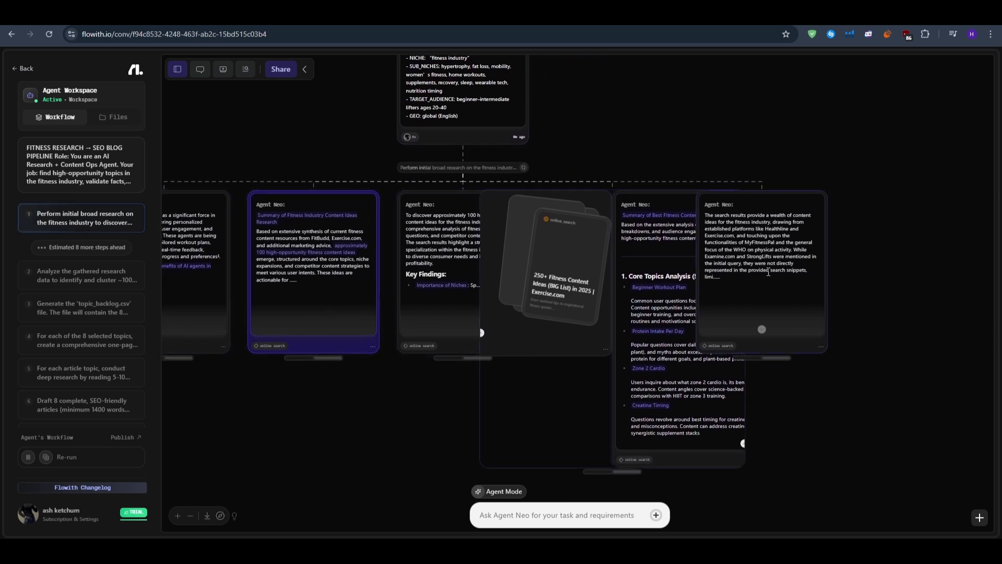
pyautogui.click(762, 330)
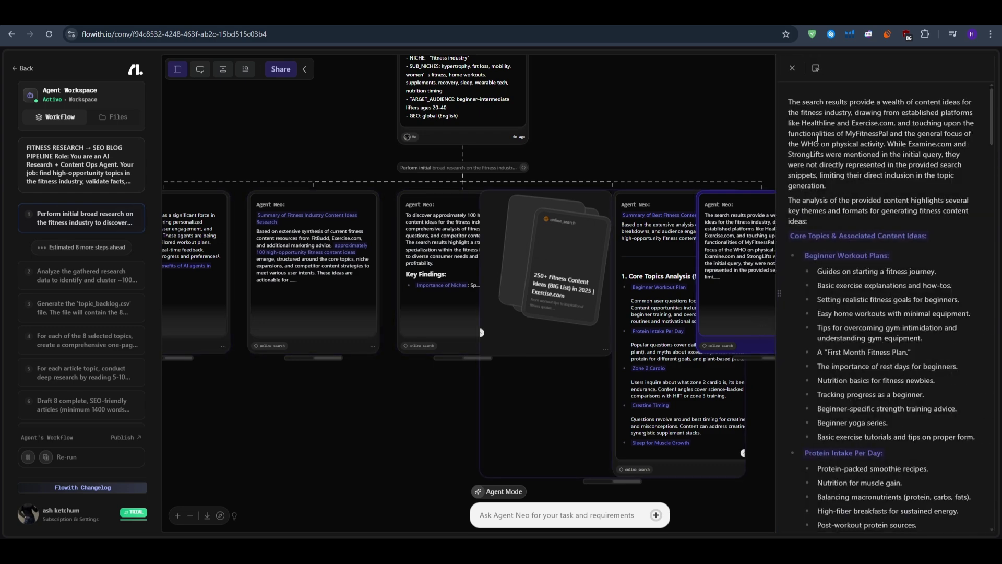
pyautogui.scroll(-5, 857, 239)
pyautogui.scroll(-9, 858, 239)
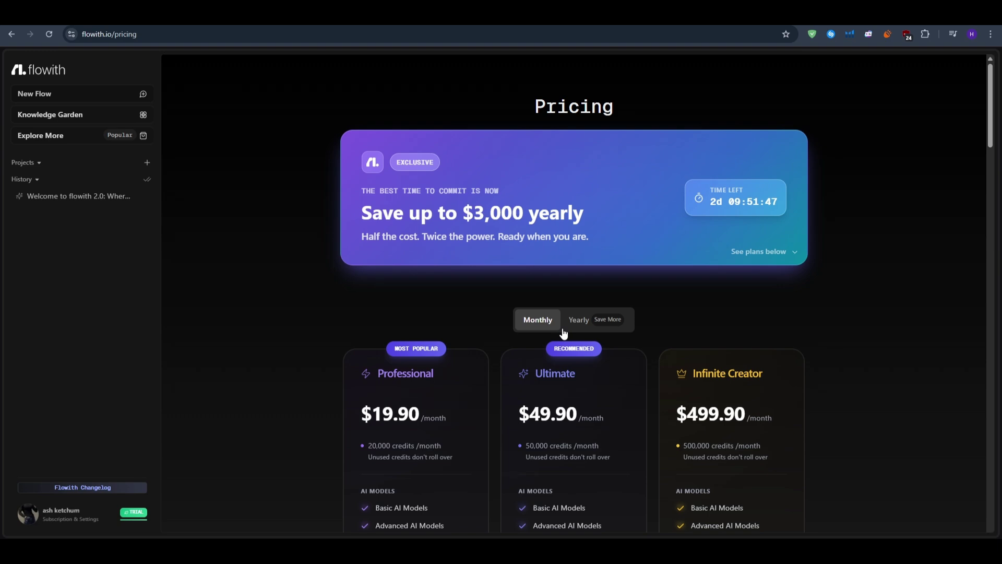
# Review the Free, Professional $19.90, Ultimate $49.90 and Infinite Creator $499.90 monthly plan cards
pyautogui.scroll(-1, 906, 327)
pyautogui.scroll(-3, 905, 332)
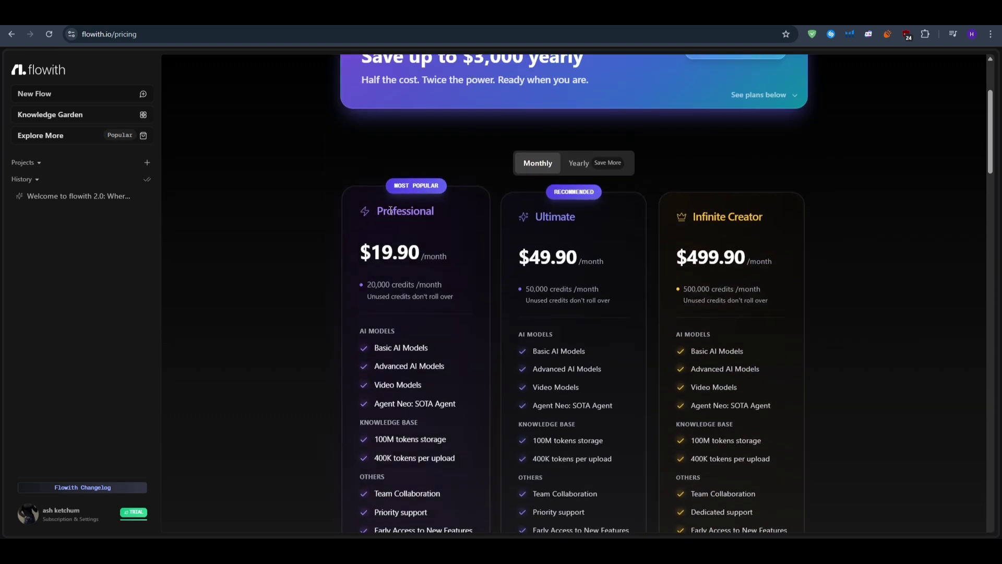
pyautogui.scroll(-4, 909, 281)
pyautogui.scroll(-3, 887, 277)
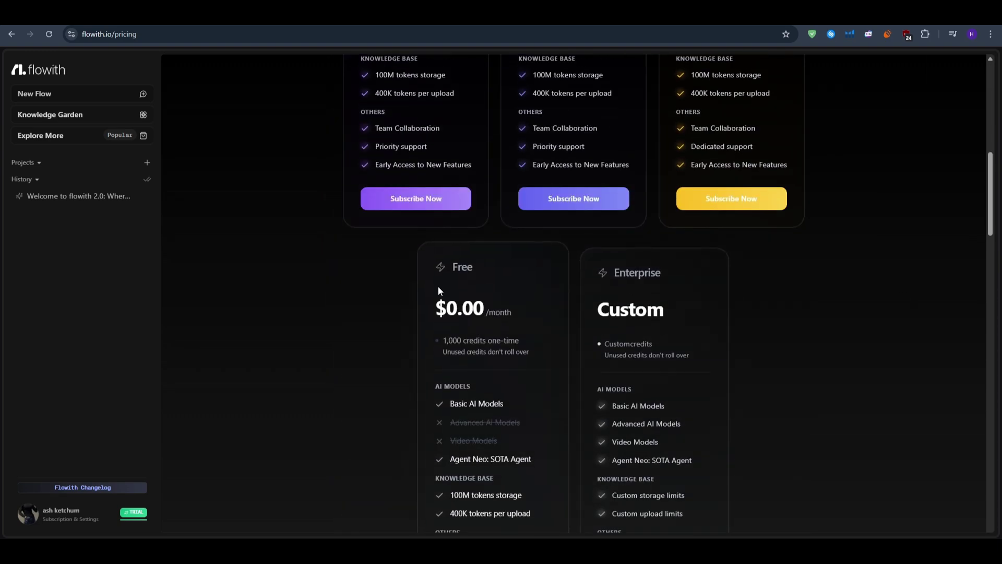
pyautogui.moveTo(450, 265); pyautogui.dragTo(454, 457)
pyautogui.click(535, 448)
pyautogui.click(464, 434)
pyautogui.scroll(4, 470, 422)
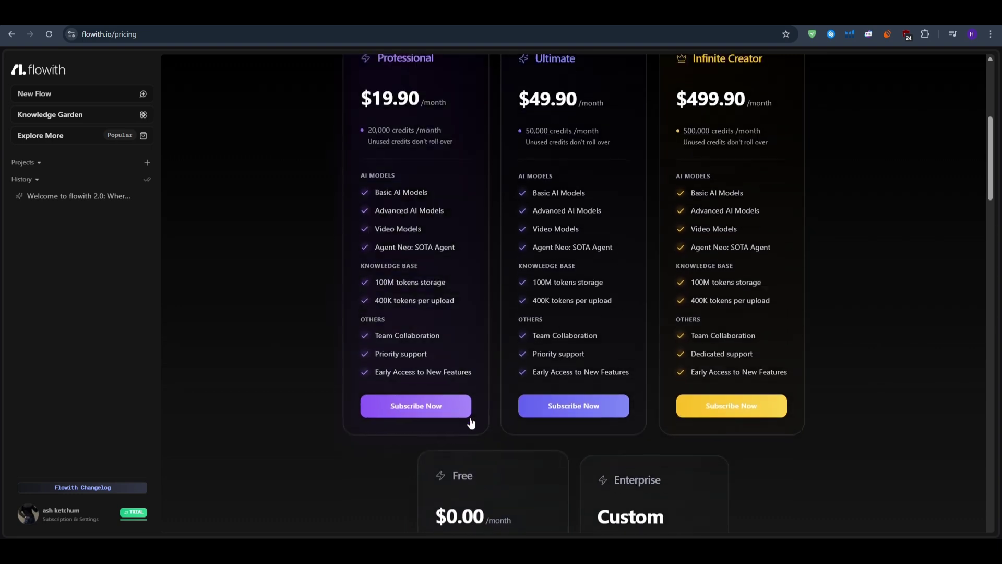
pyautogui.scroll(1, 387, 345)
pyautogui.scroll(1, 305, 256)
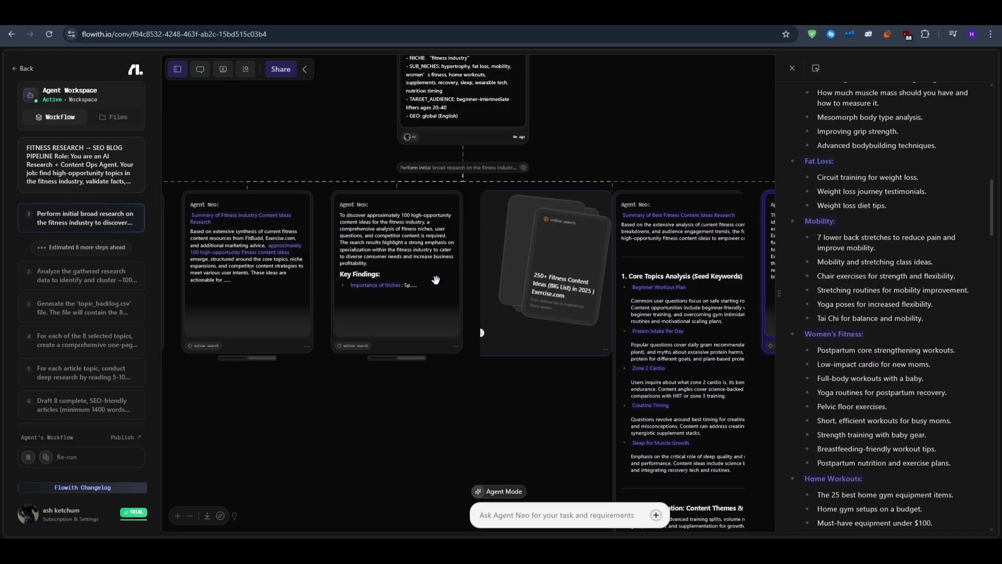
# Back on the canvas, expand the online_search stack into its four source cards, including Exercise.com's list
pyautogui.hscroll(-5, 247, 329)
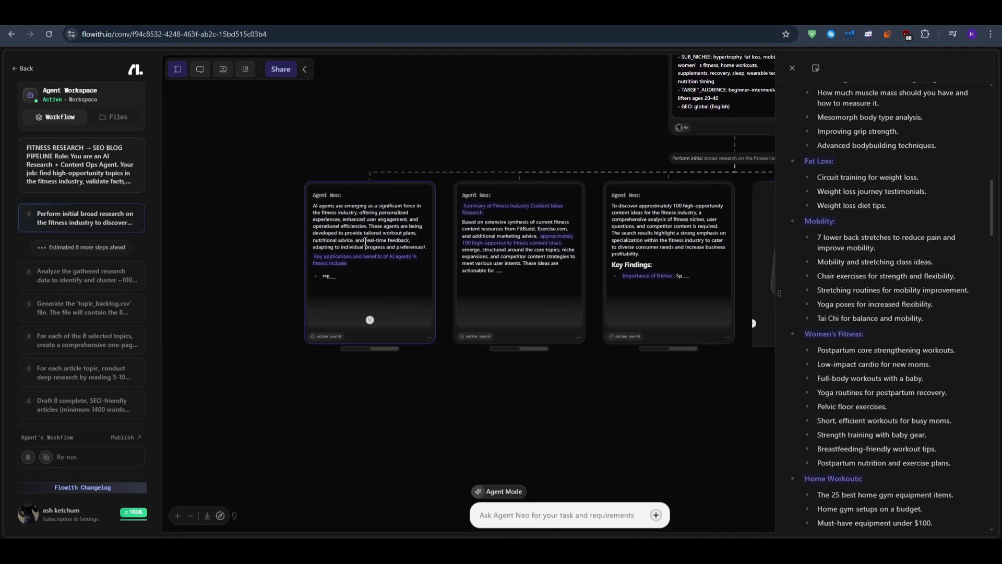
pyautogui.click(369, 355)
pyautogui.click(534, 143)
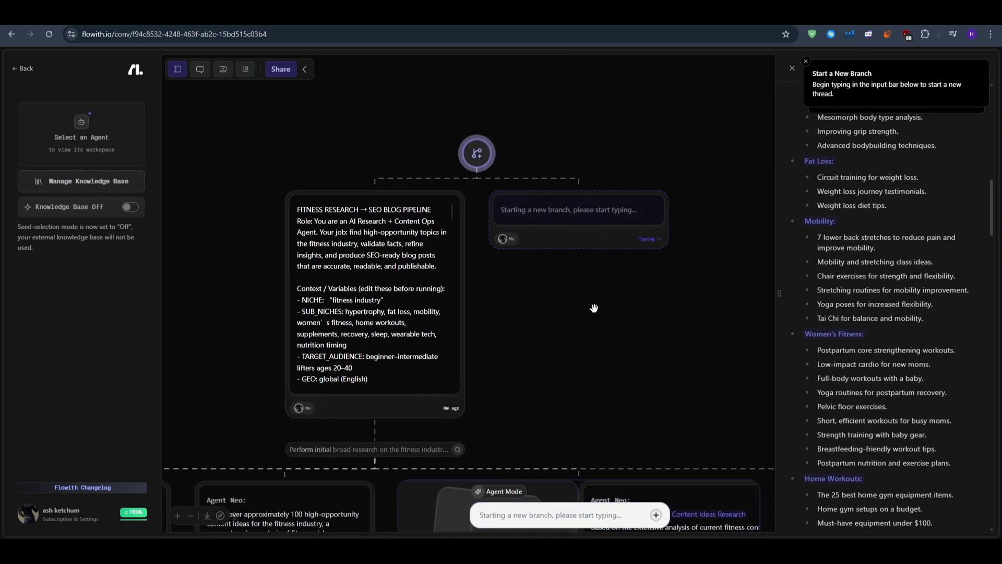
pyautogui.scroll(-3, 594, 361)
pyautogui.scroll(-10, 594, 362)
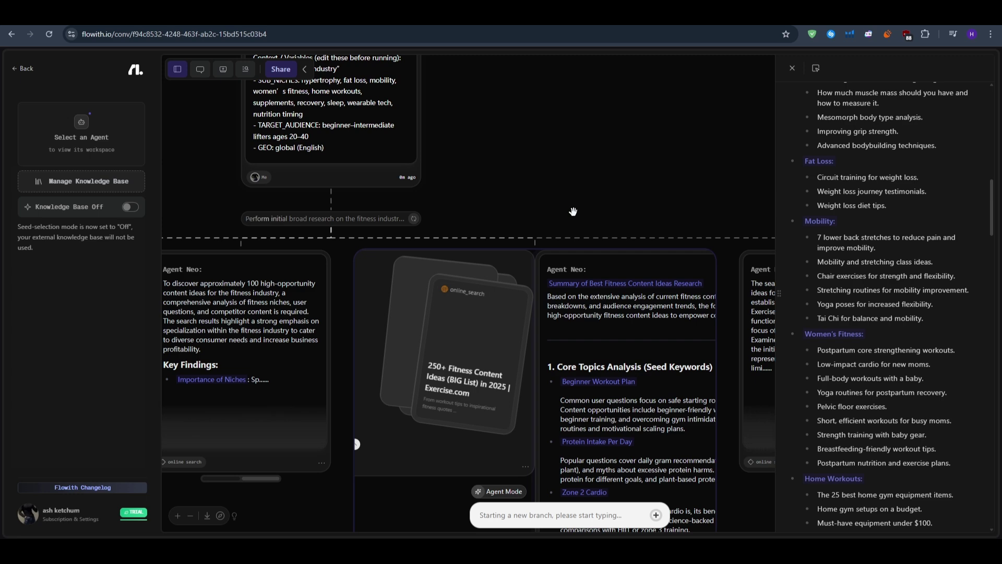
pyautogui.hscroll(3, 574, 235)
pyautogui.click(376, 250)
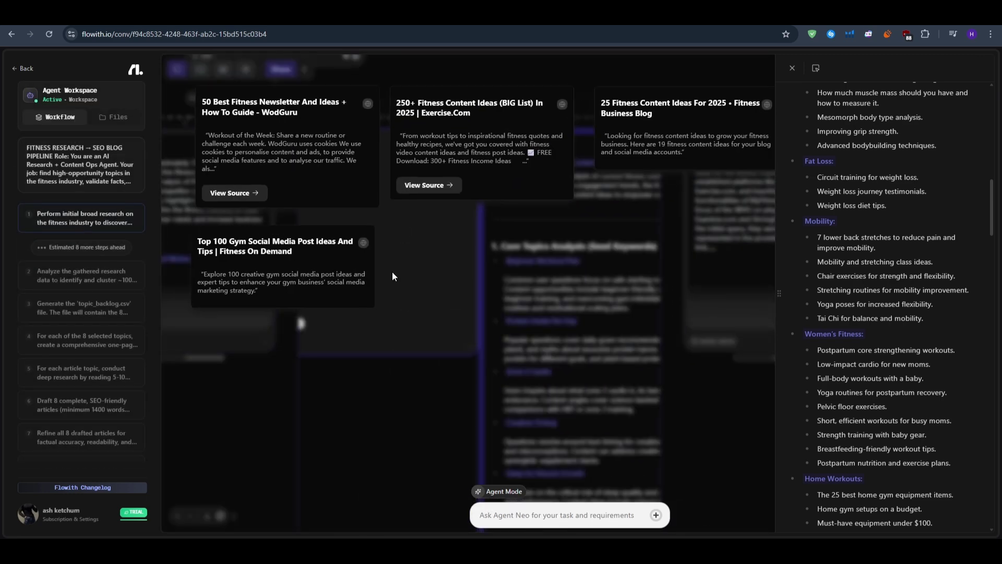